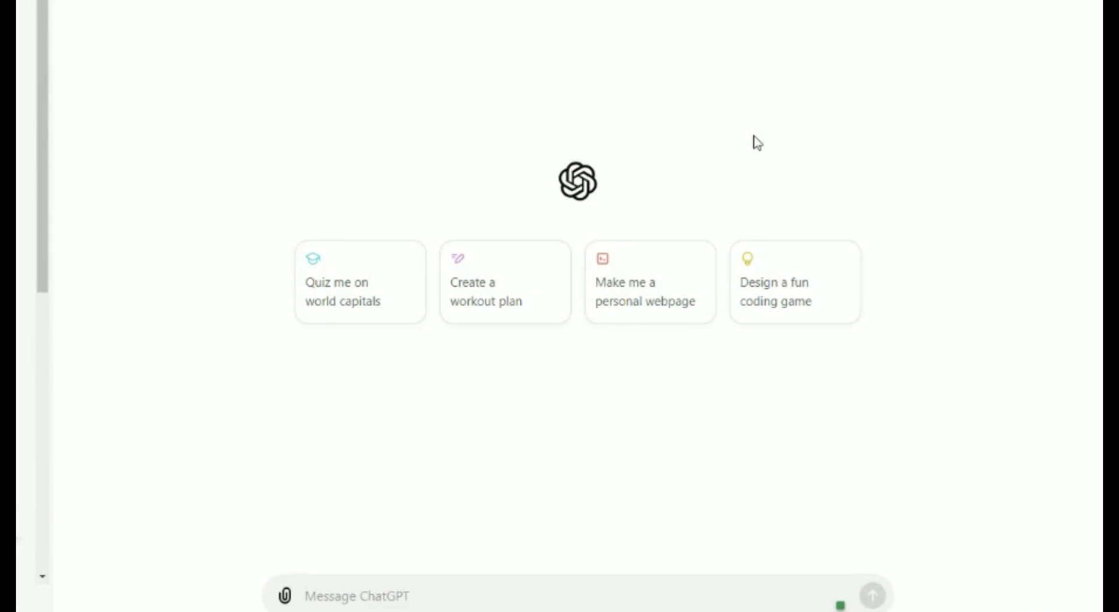
Ask ChatGPT for a script about a 5-year-old astronaut girl battling dark forces
text(create a script about a 5 year old girl who dream that she is a astronaut who battle with the dark force in universe)
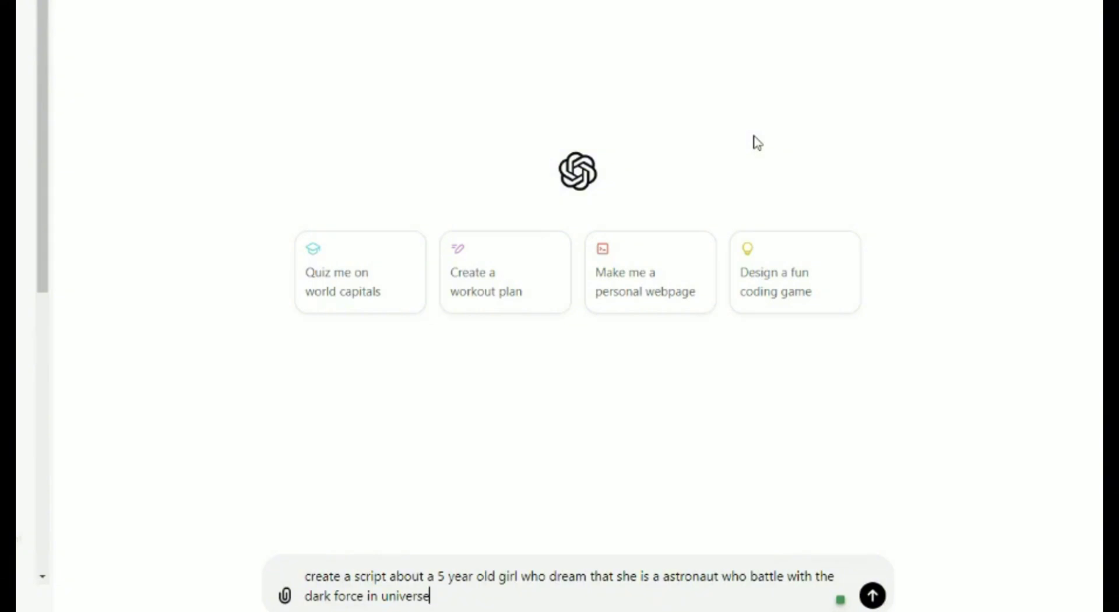
key(Return)
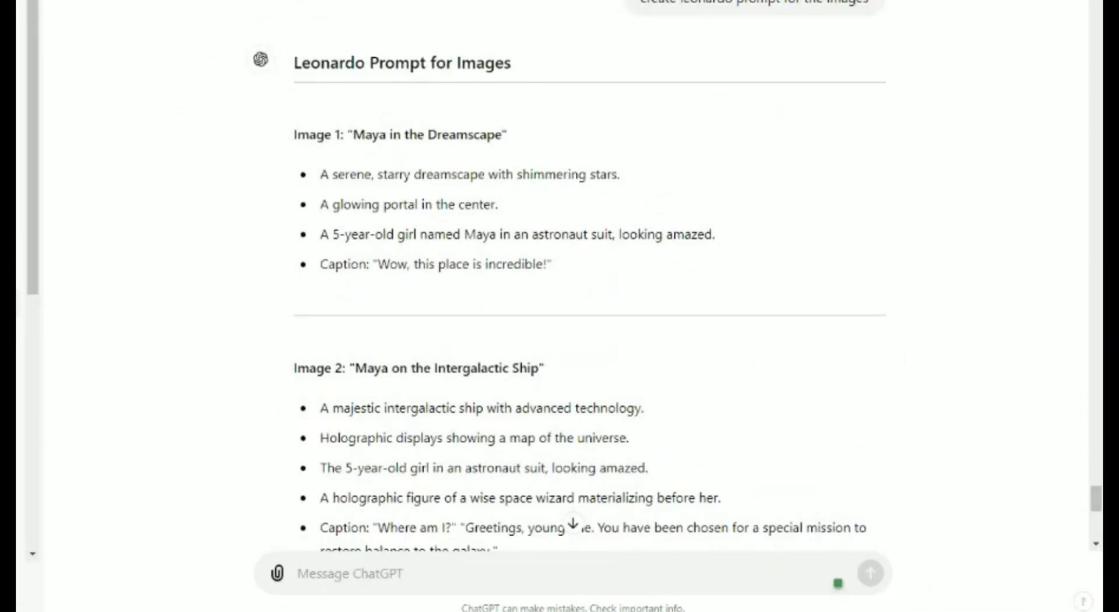
Bring up the Notepad dreamscape image prompt about Maya beside ChatGPT's bullet list
click(721, 611)
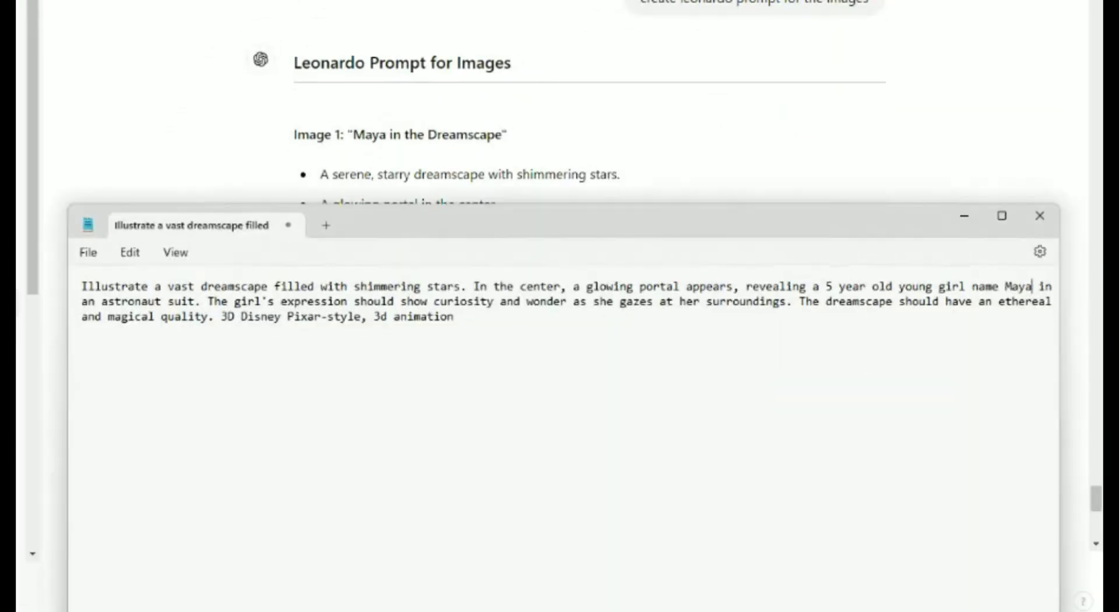
drag(656, 226, 641, 272)
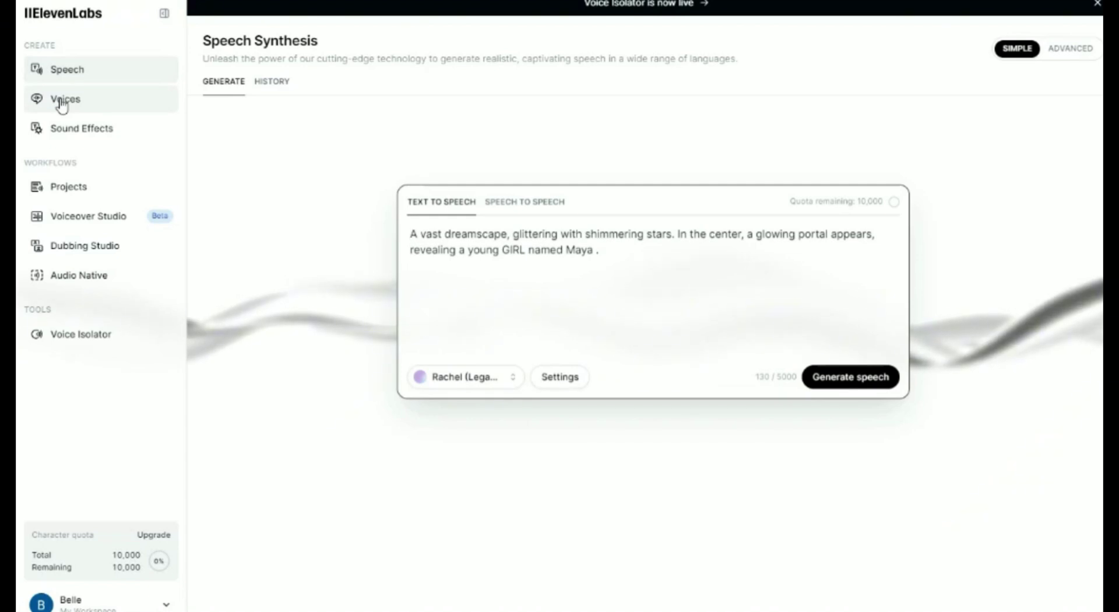
Browse the ElevenLabs voice library's filtered young female English Characters & Animation voices
click(63, 104)
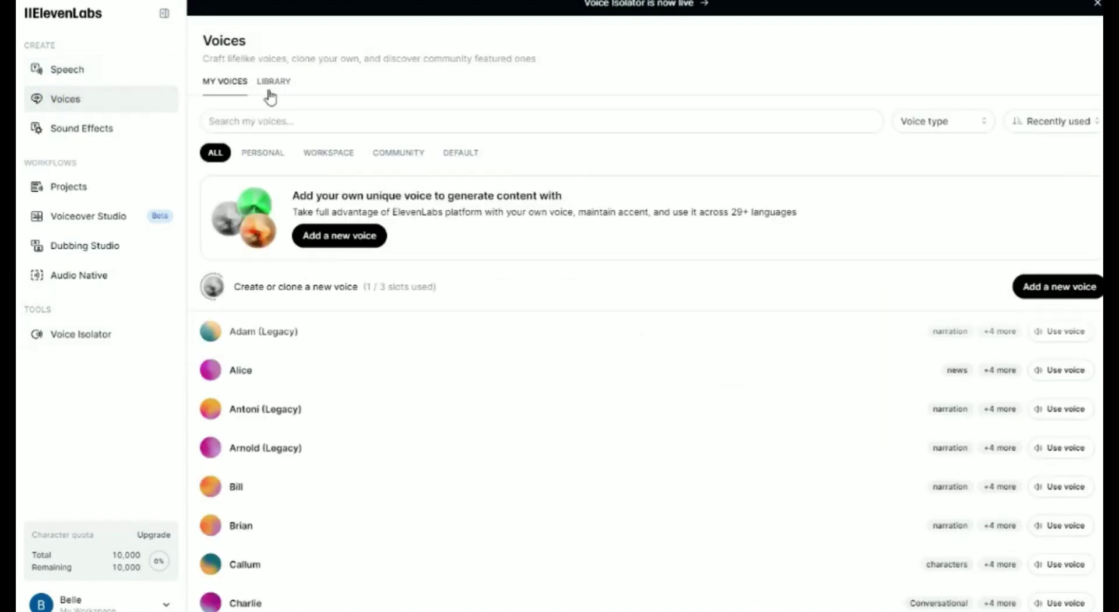
click(273, 81)
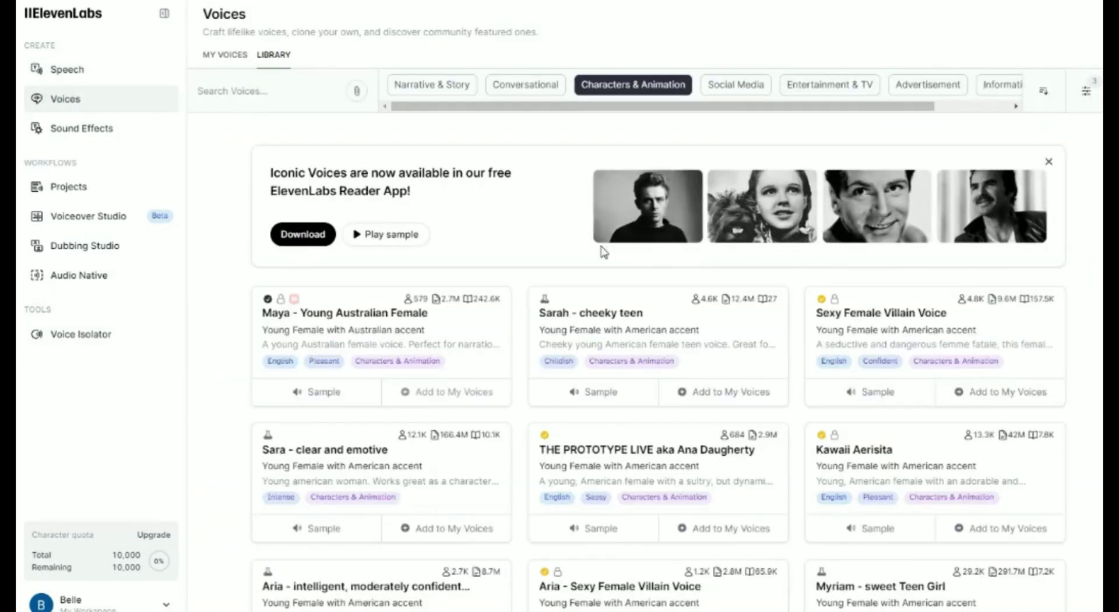
click(1085, 91)
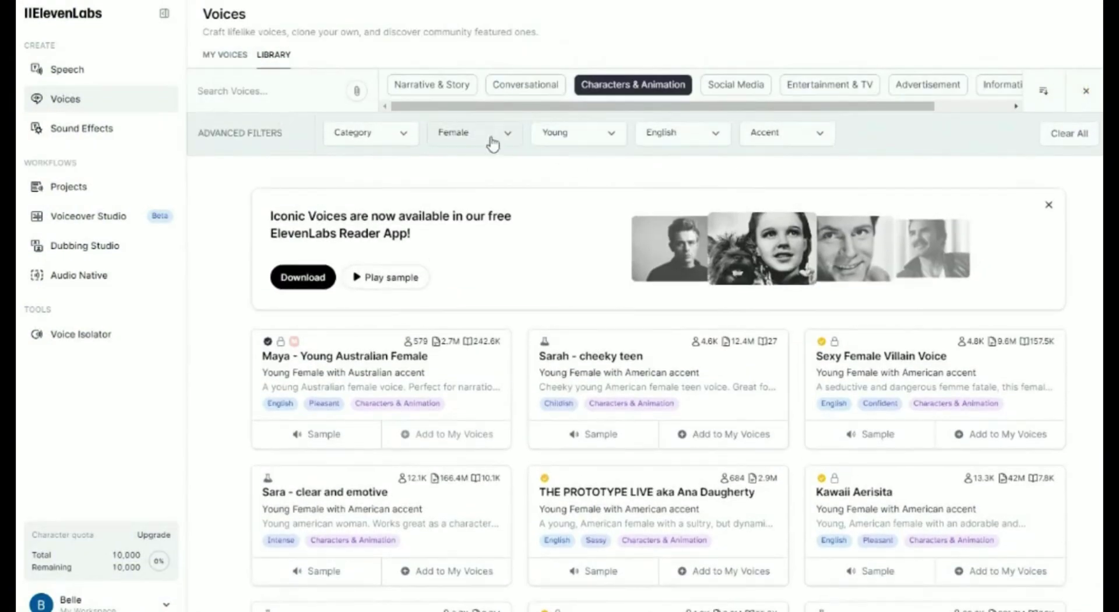
scroll(880, 373, down, 5)
scroll(890, 396, down, 10)
Switch the Speech Synthesis narration voice from Rachel to Yomiee
click(84, 74)
click(489, 379)
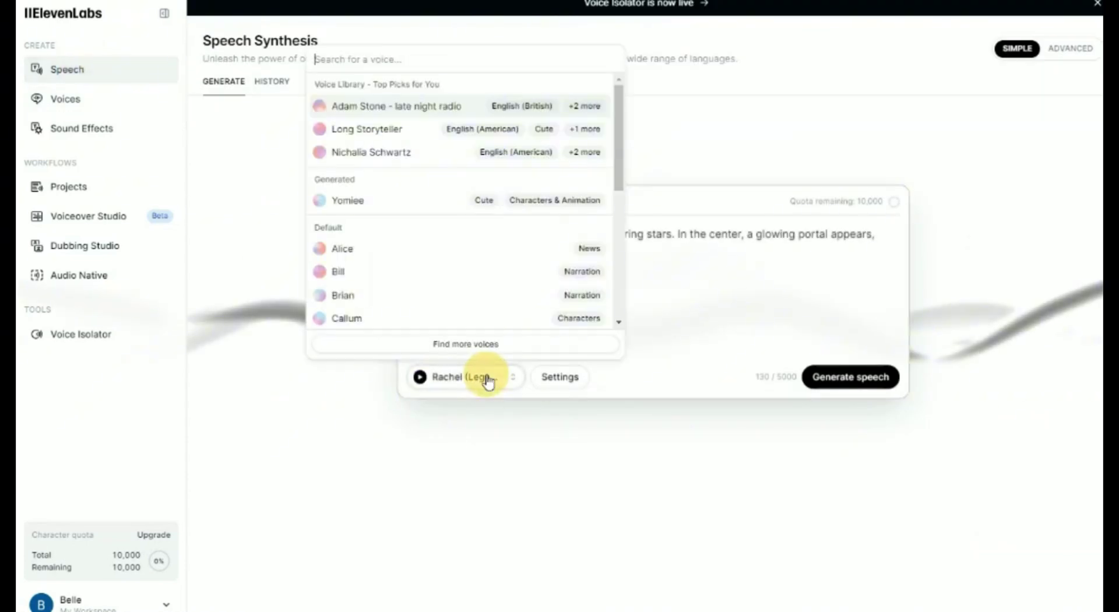
click(401, 199)
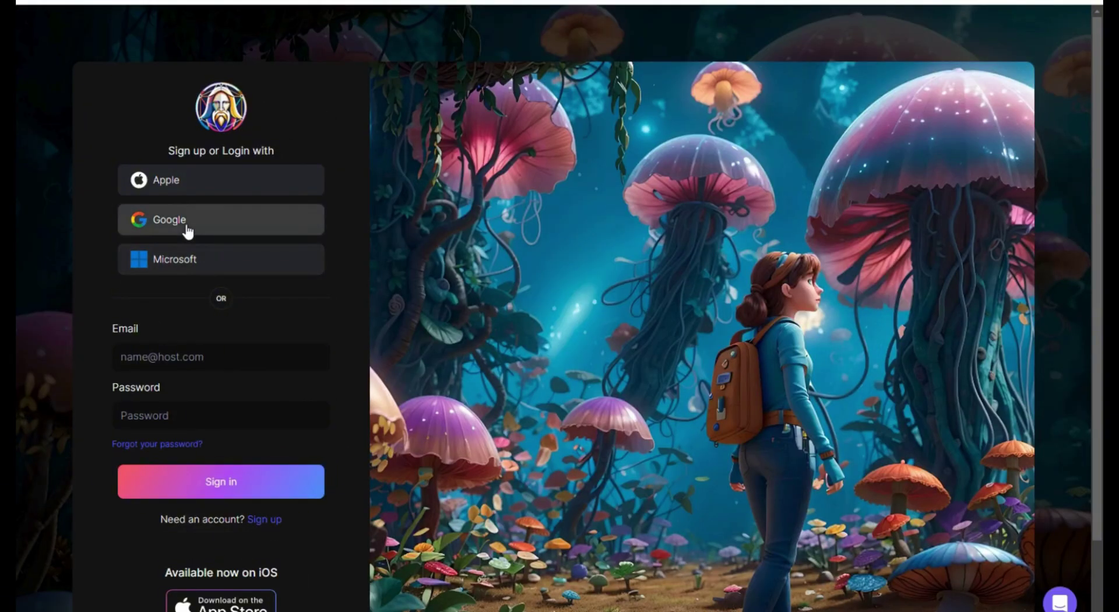
Sign in to Leonardo.Ai with Google and go to Image Generation
click(186, 227)
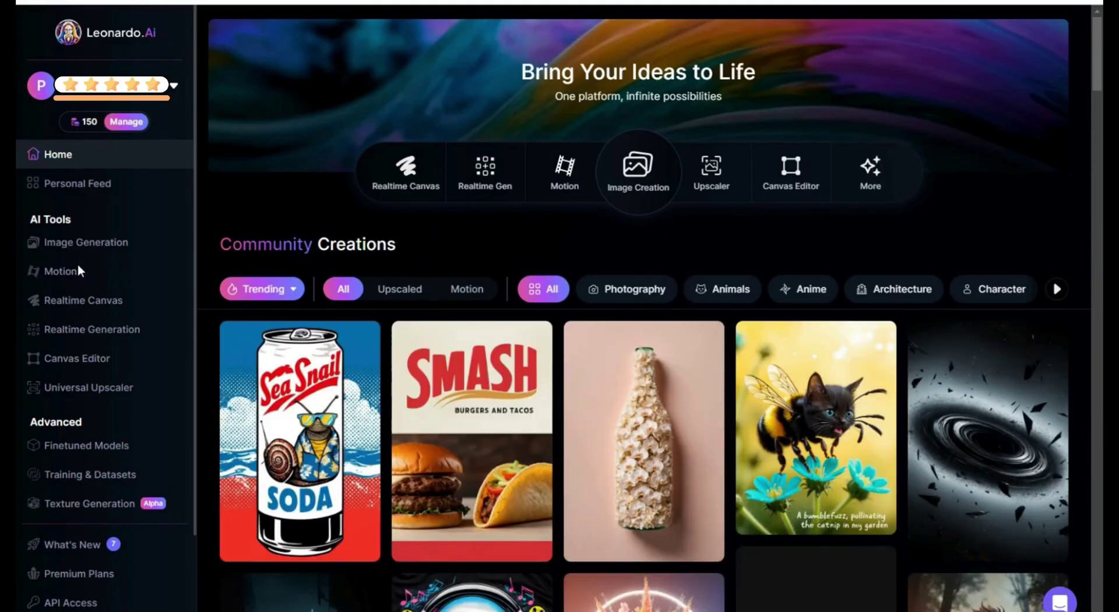
click(108, 241)
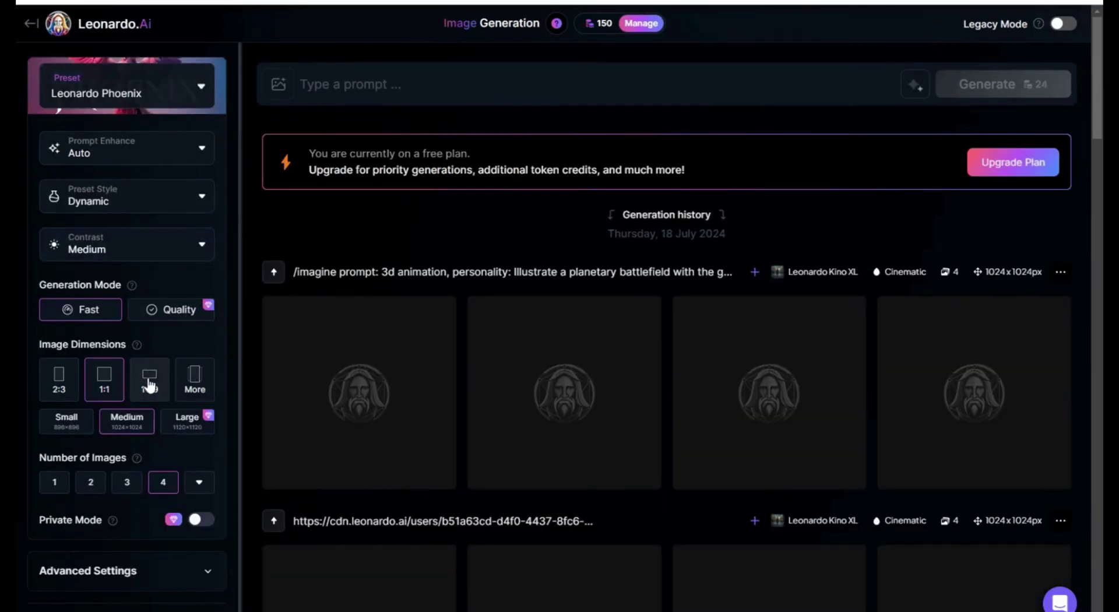
Set the image dimensions to 16:9 and enable Negative Prompt in Advanced Settings
click(149, 382)
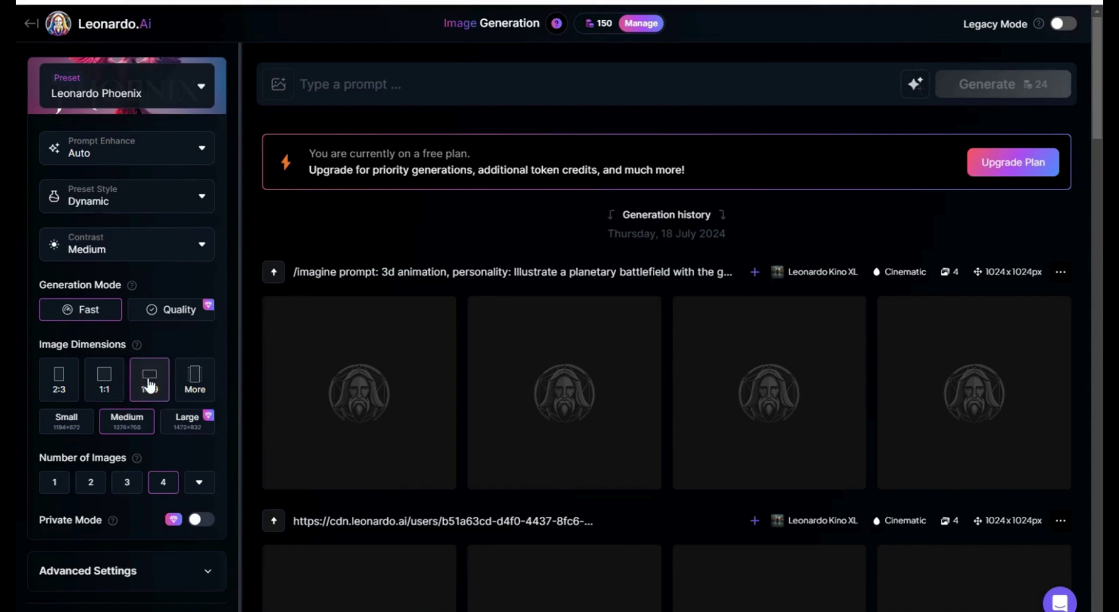
mouse_move(207, 422)
click(207, 571)
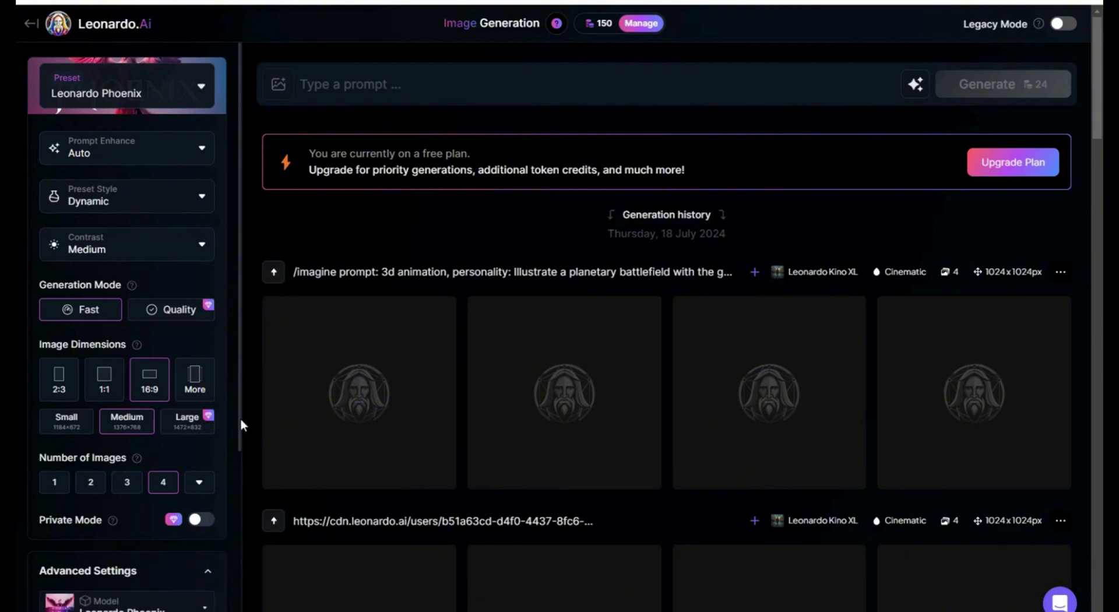
drag(240, 418, 246, 554)
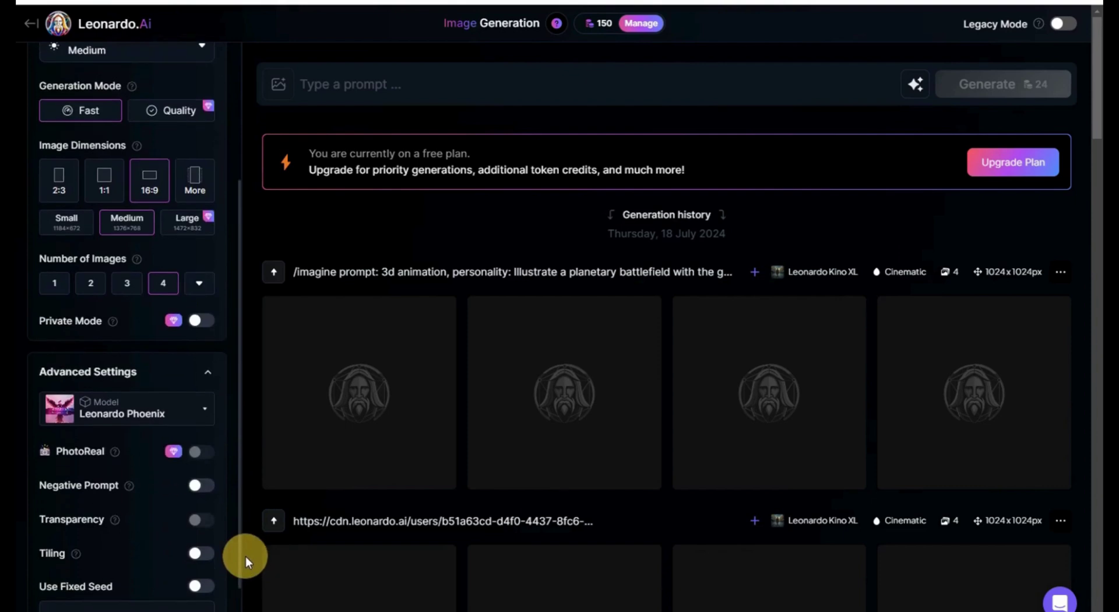
click(206, 485)
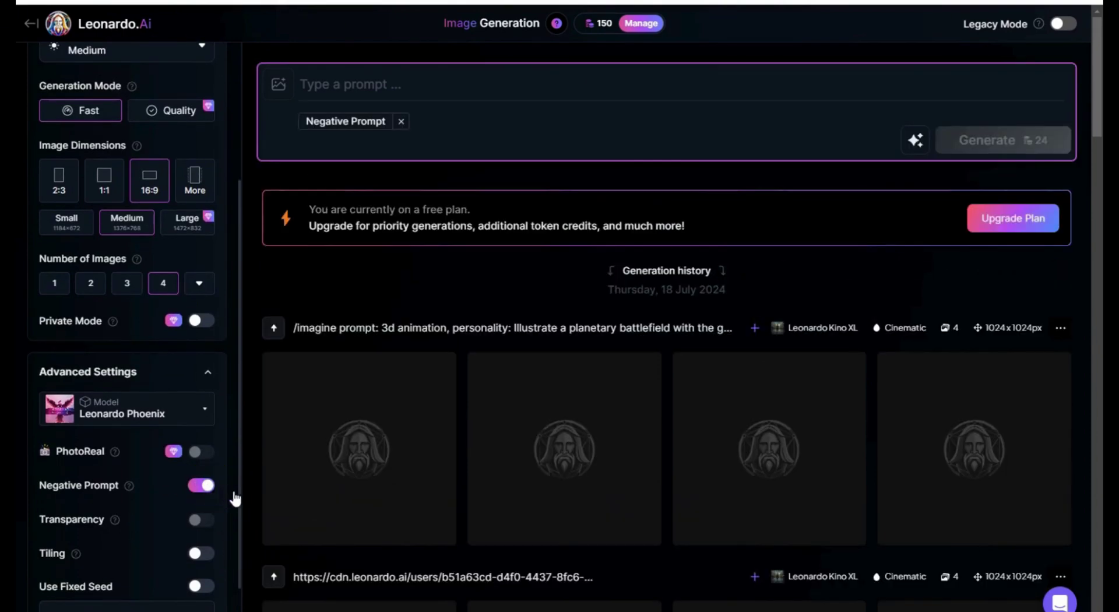
drag(240, 493, 252, 386)
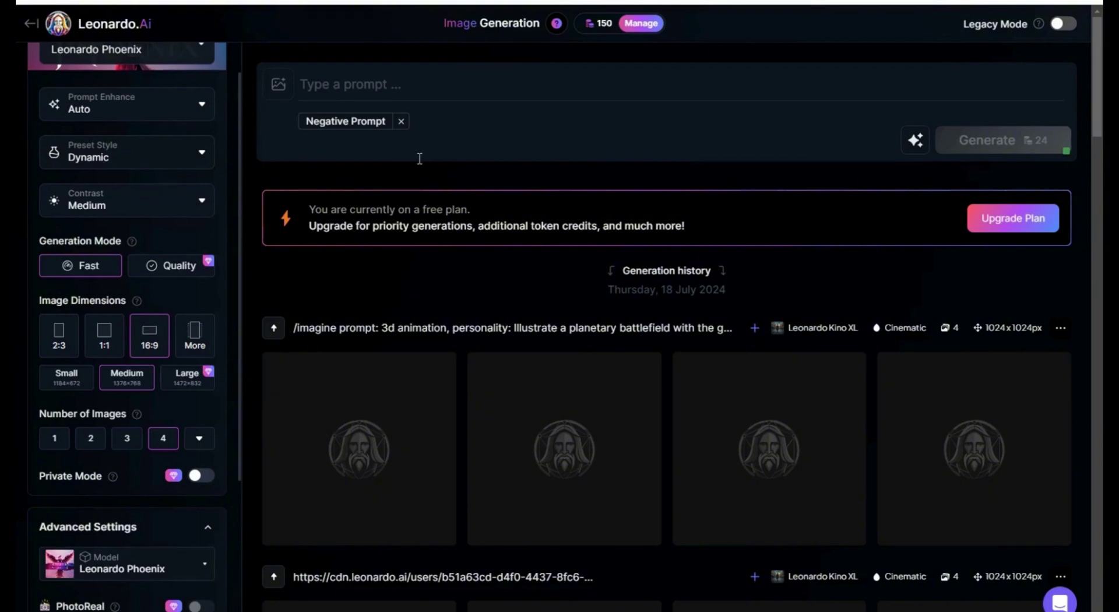
click(556, 76)
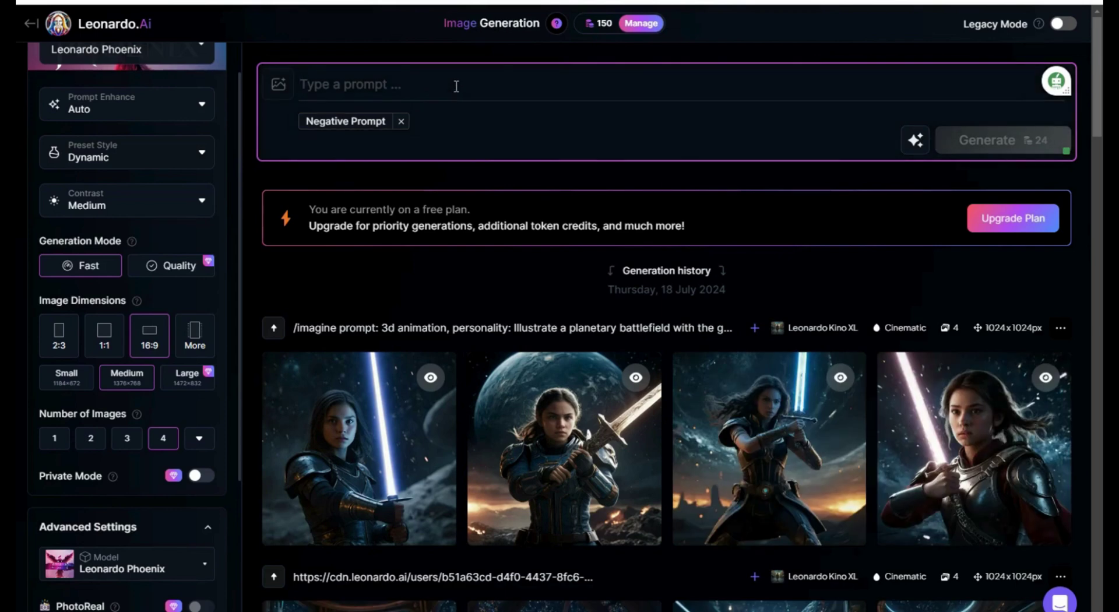
Paste the dreamscape astronaut-girl prompt and a negative prompt excluding extra limbs and asymmetric eyes
text(Illustrate a vast dreamscape filled with shimmering stars. In the center, a glowing portal appears, revealing a 5 year old young girl in an astronaut suit. The girl's expression should show curiosity and wonder as she gazes at her surroundings. The dreamscape should have an ethereal and magical quality. 3D Disney Pixar-style, 3d animation)
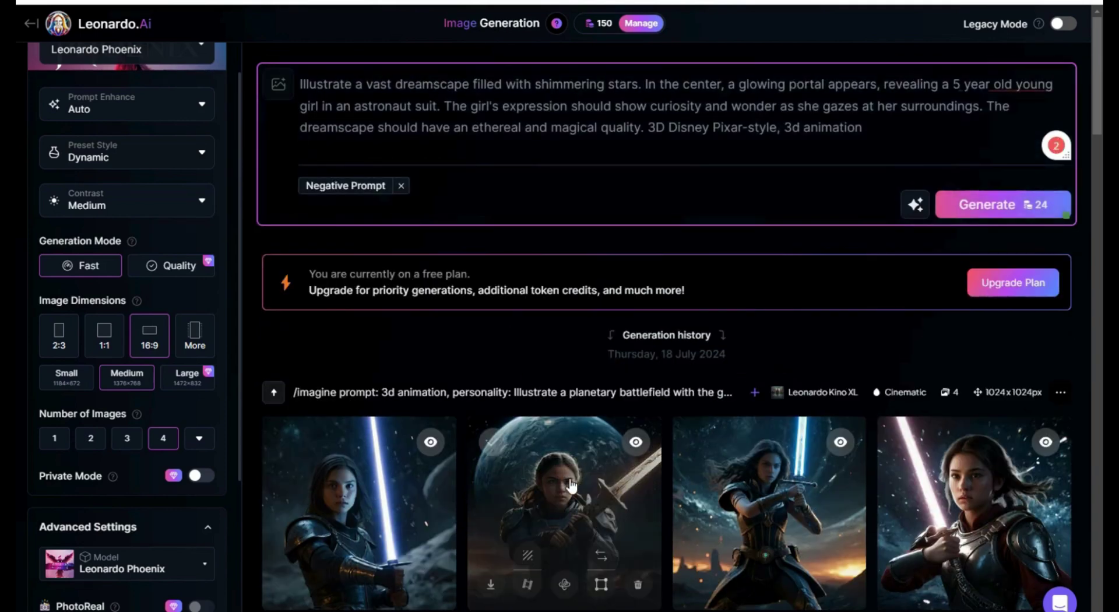
click(364, 204)
text(extra limbs, extra hands, irregular features, asymmetric eyes, tilted head)
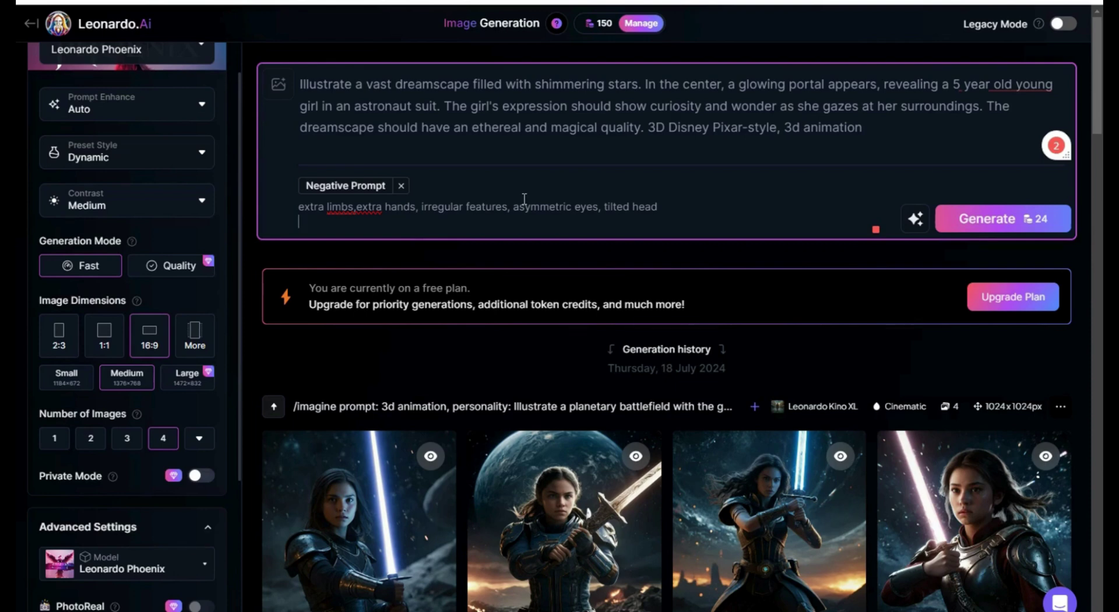
click(649, 129)
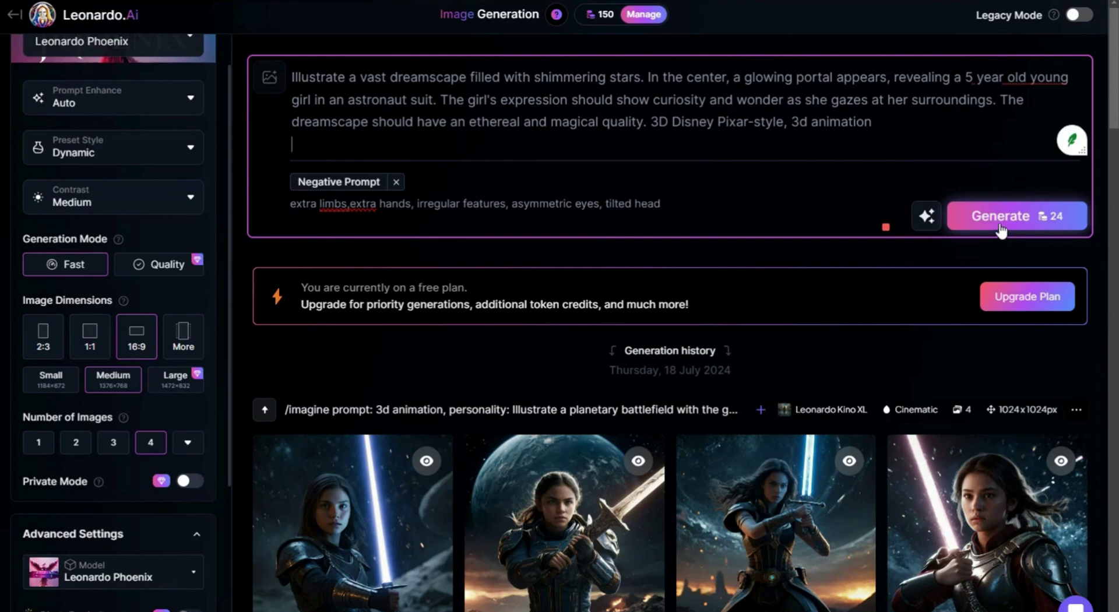
Generate four 16:9 images of the astronaut girl before a glowing portal and review them
click(998, 220)
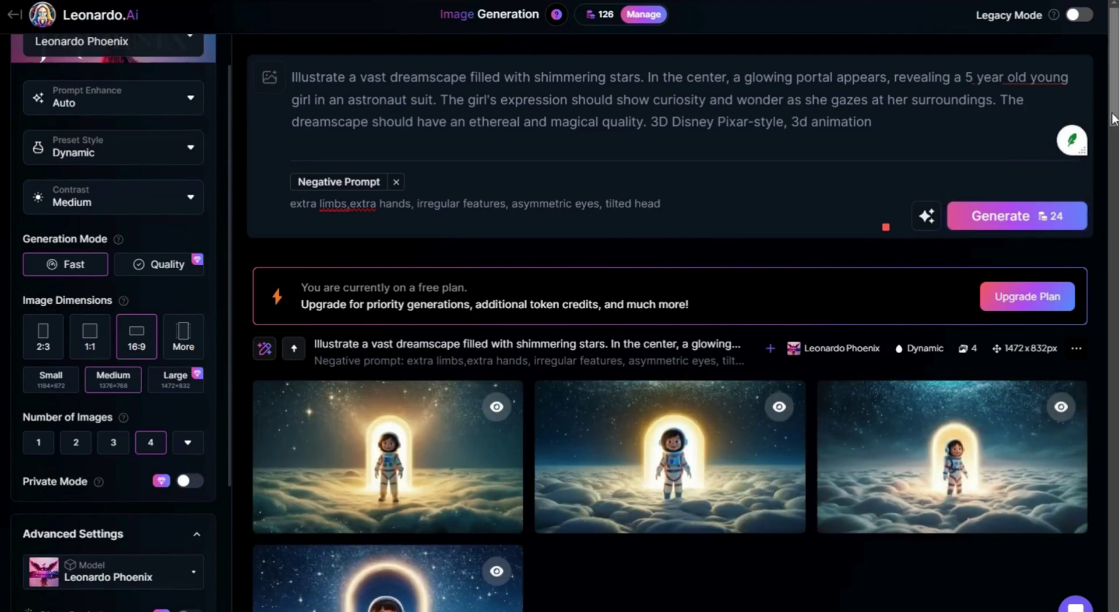
drag(1112, 114, 1111, 164)
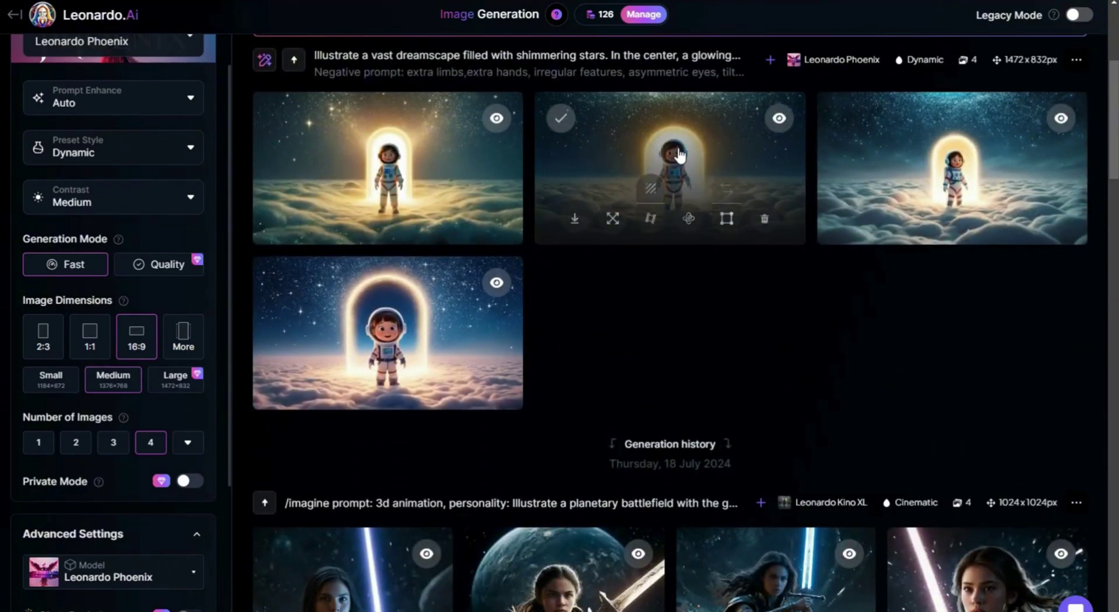
scroll(528, 72, up, 4)
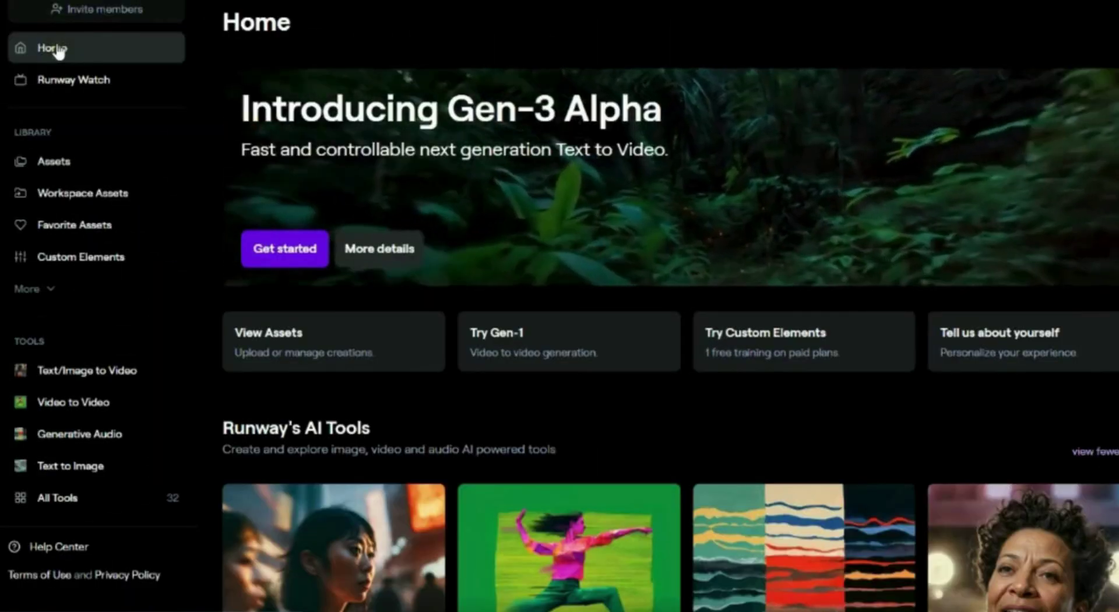
Upload 'Scene 5 - image 4.jpg' as the source frame in Runway's Text/Image to Video
scroll(592, 402, down, 3)
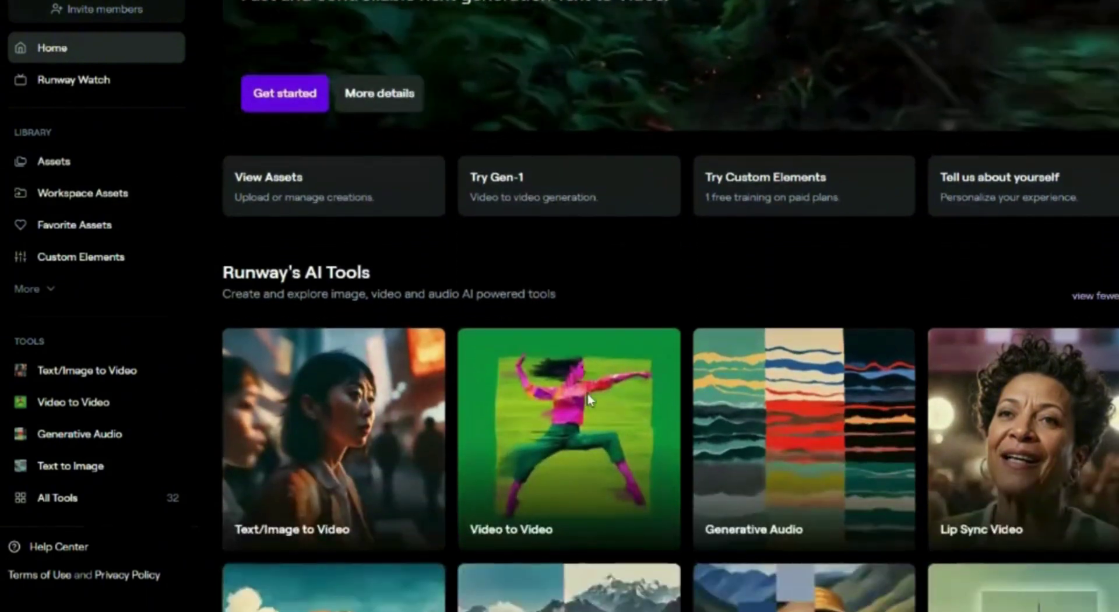
click(293, 430)
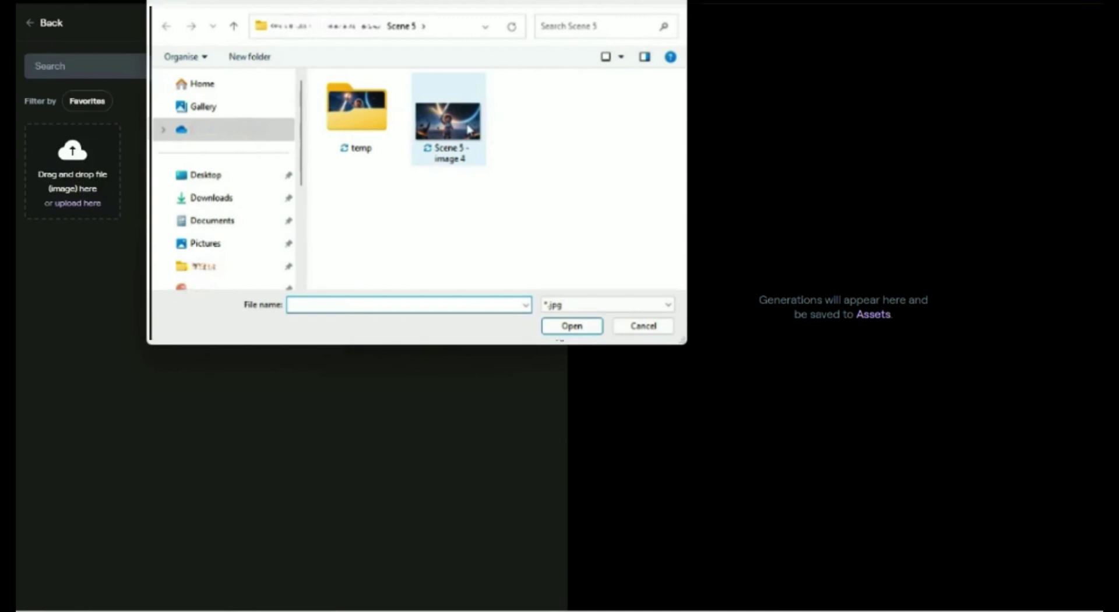
double_click(469, 130)
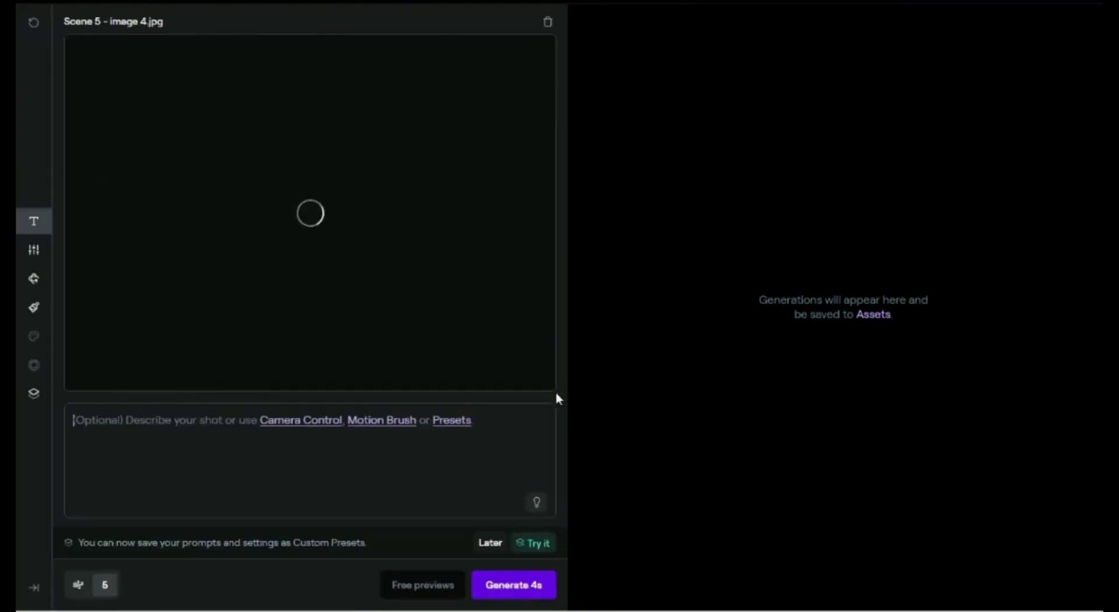
In Camera Control, set the camera Pan to -3.6 with other moves at 0.0
click(33, 250)
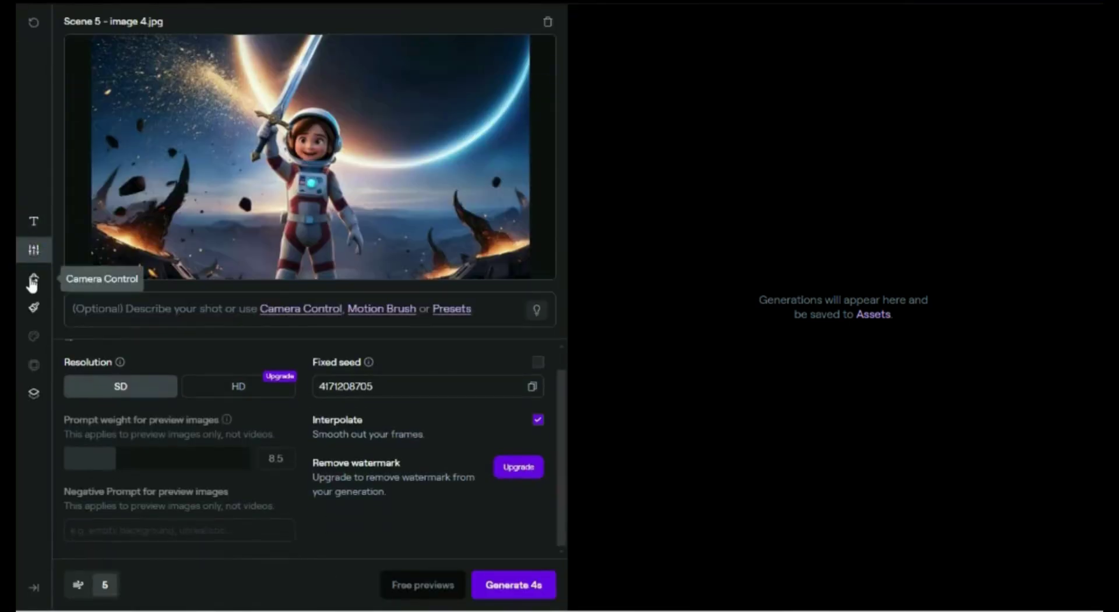
click(34, 249)
click(33, 249)
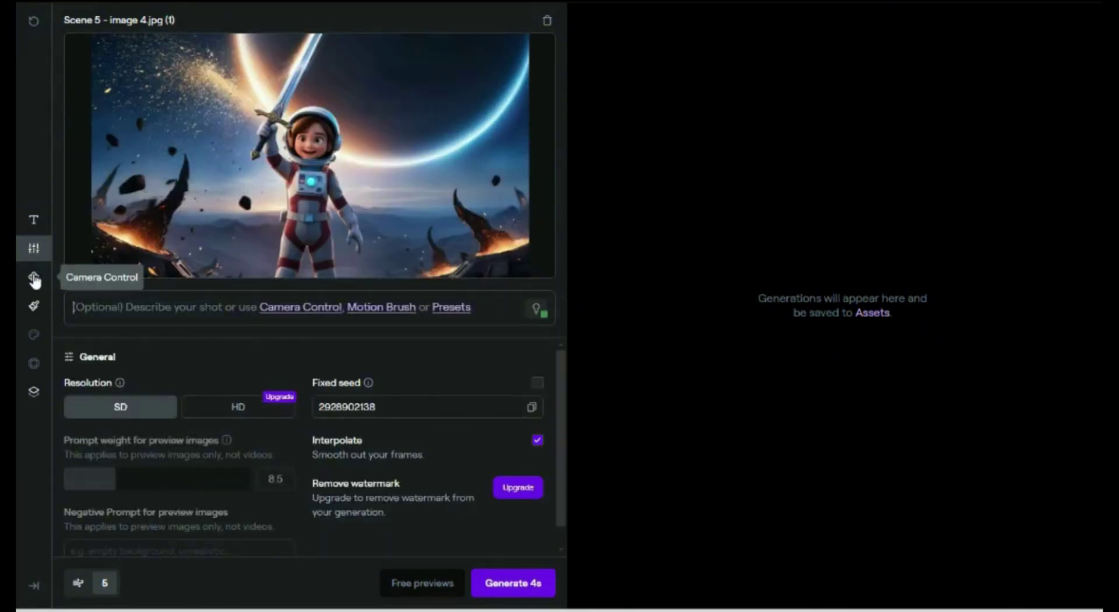
click(34, 278)
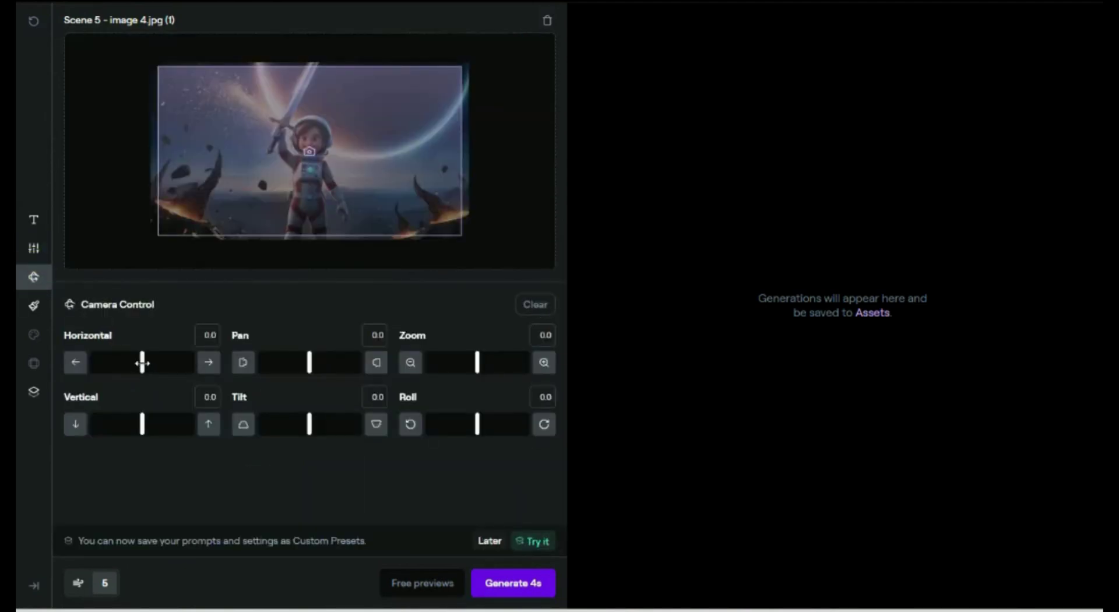
mouse_move(143, 362)
mouse_down()
mouse_move(113, 361)
mouse_move(165, 362)
mouse_move(110, 361)
mouse_move(165, 362)
mouse_move(110, 359)
mouse_move(136, 362)
mouse_up()
click(140, 362)
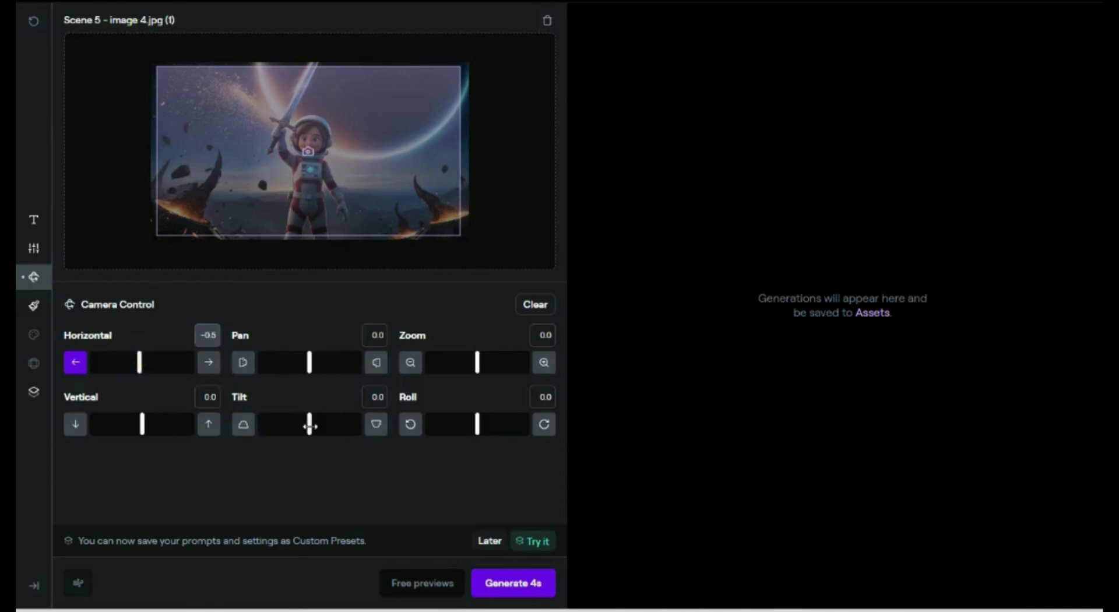
mouse_move(307, 426)
mouse_down()
mouse_move(324, 420)
mouse_move(292, 419)
mouse_move(321, 419)
mouse_up()
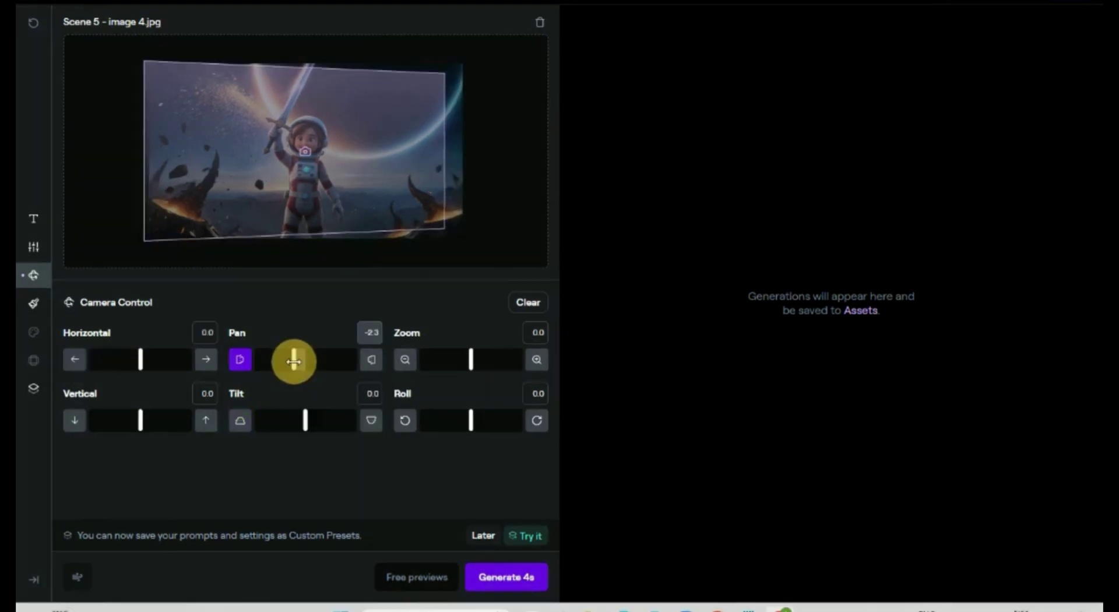
drag(295, 359, 288, 360)
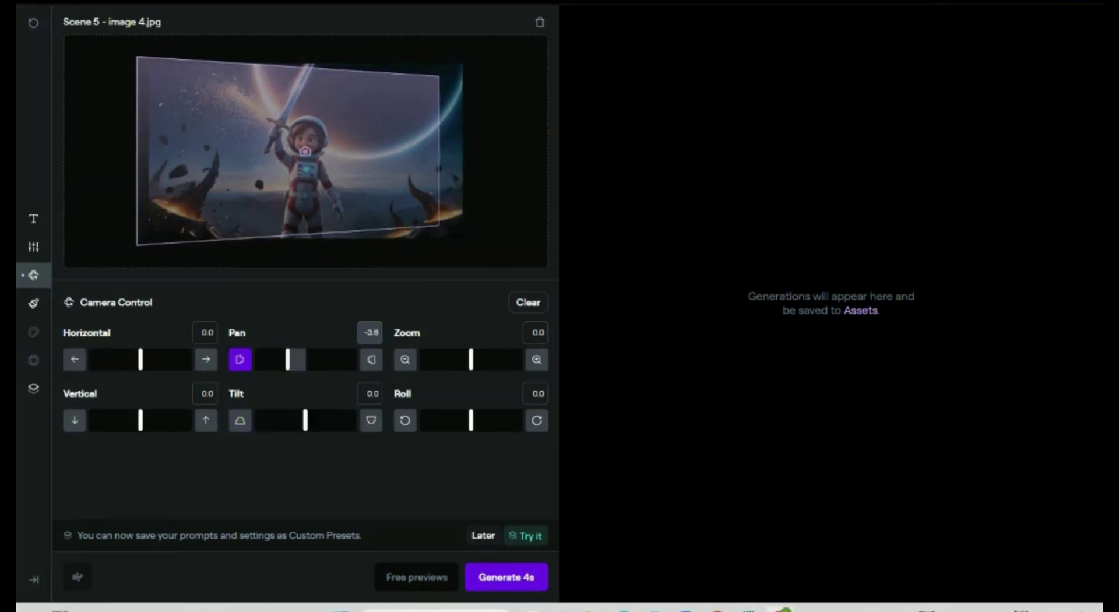
Generate the 4-second Gen-2 clip from the Scene 5 image and play it back
click(521, 577)
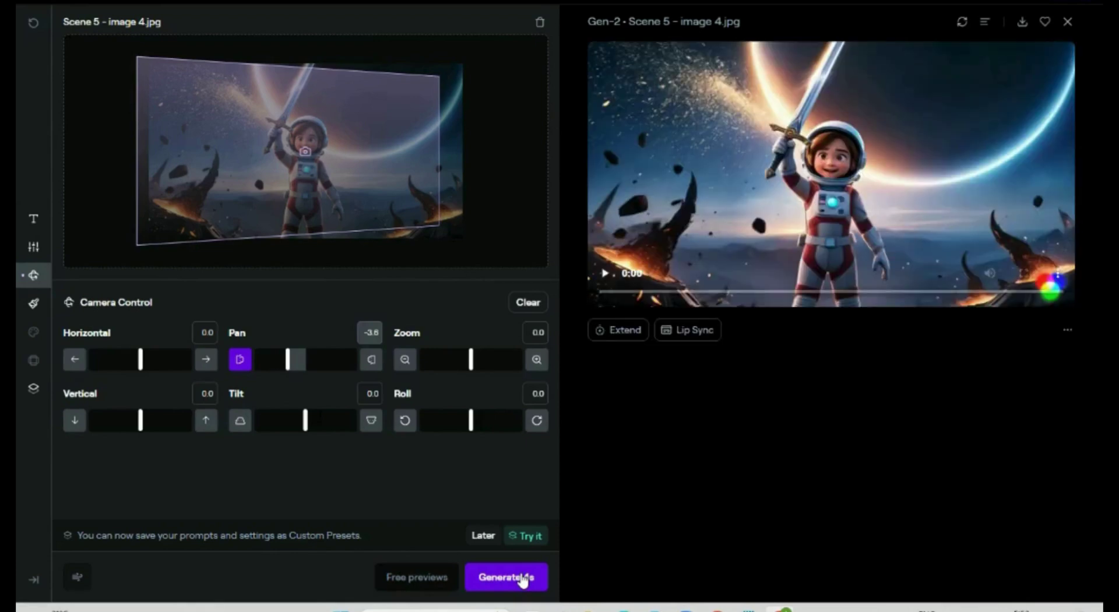
click(604, 274)
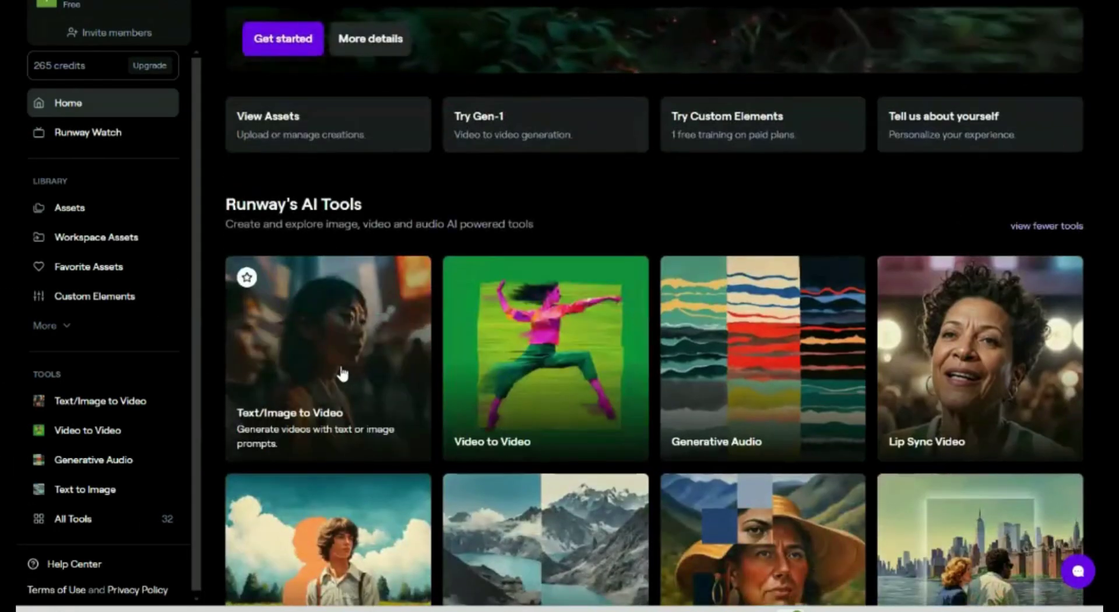
scroll(648, 404, down, 1)
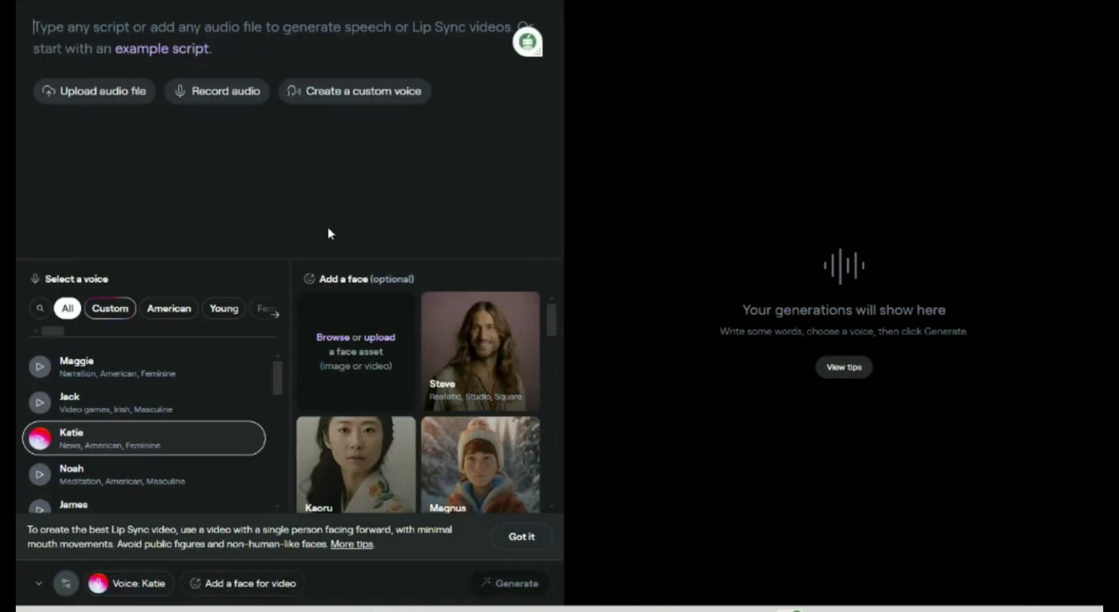
Paste "Wow, Where am I?" as the lip-sync script, voice it with Rachel, and use image 1 as the face
text(Wow, Where am I?)
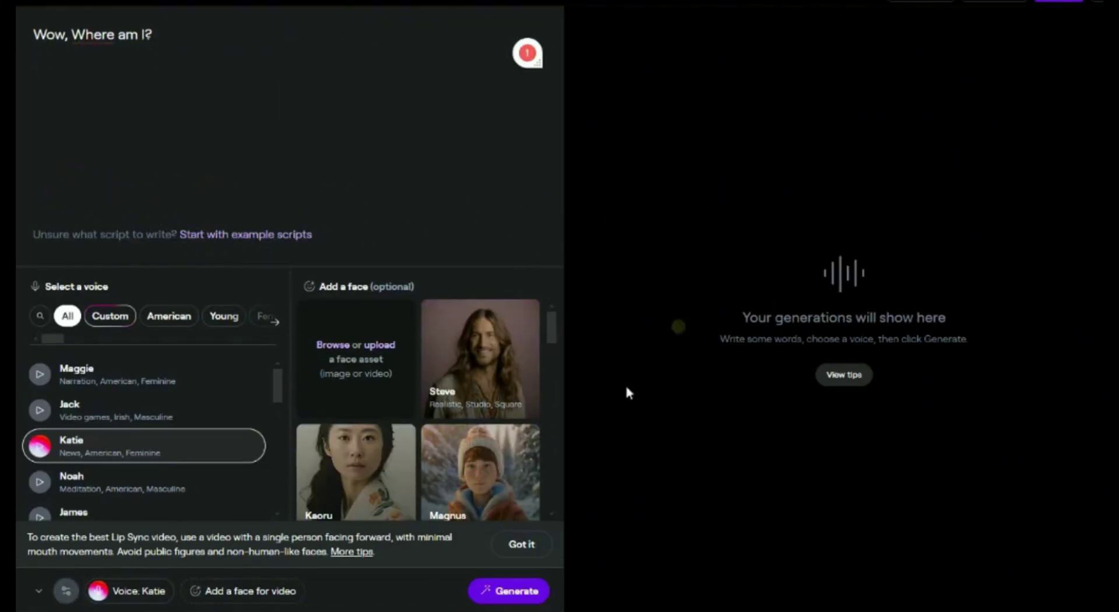
click(211, 319)
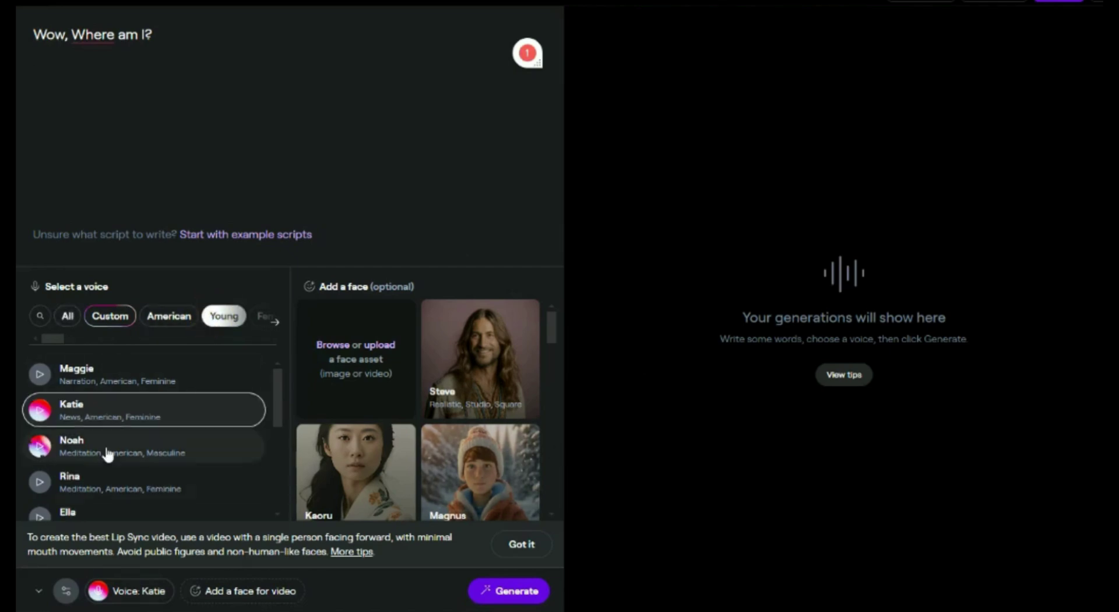
scroll(107, 455, down, 3)
click(41, 508)
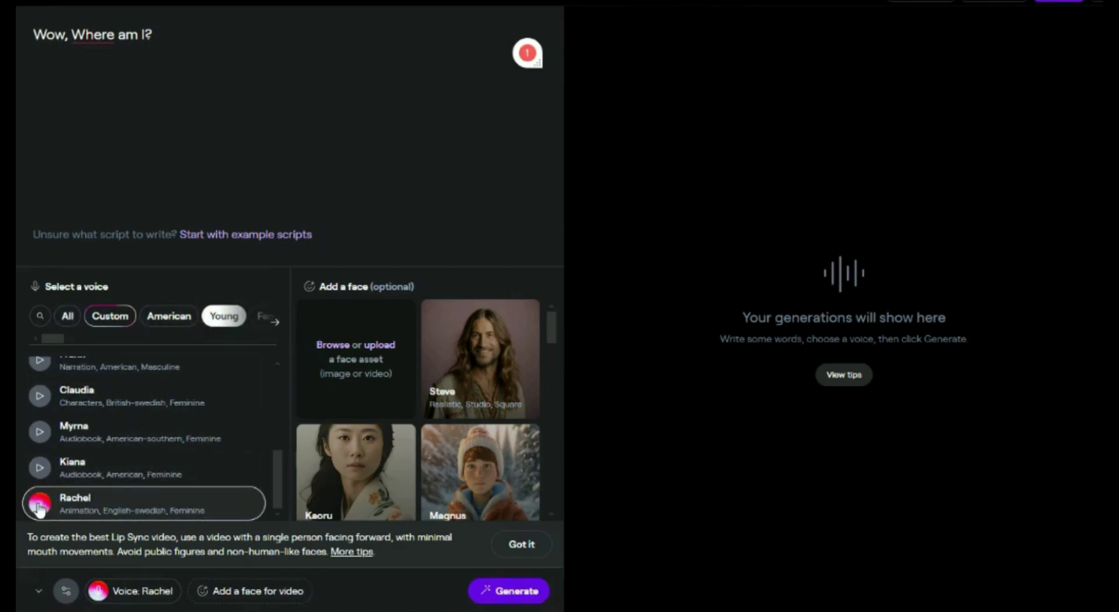
click(356, 352)
double_click(387, 143)
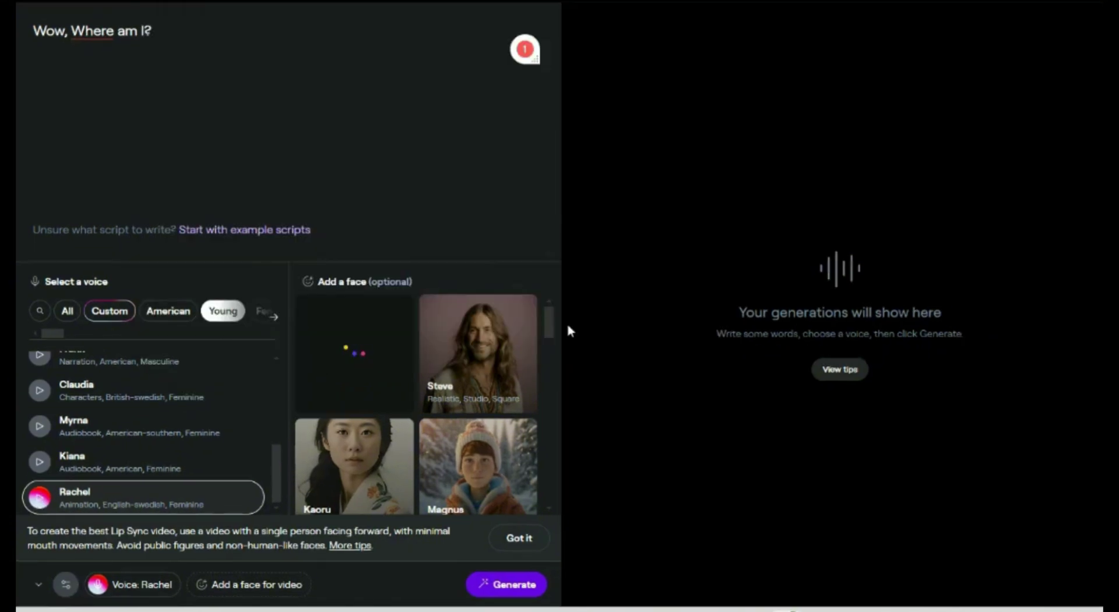
Generate the 2-second lip-synced clip of the girl saying "Wow, Where am I?" and play it
click(508, 586)
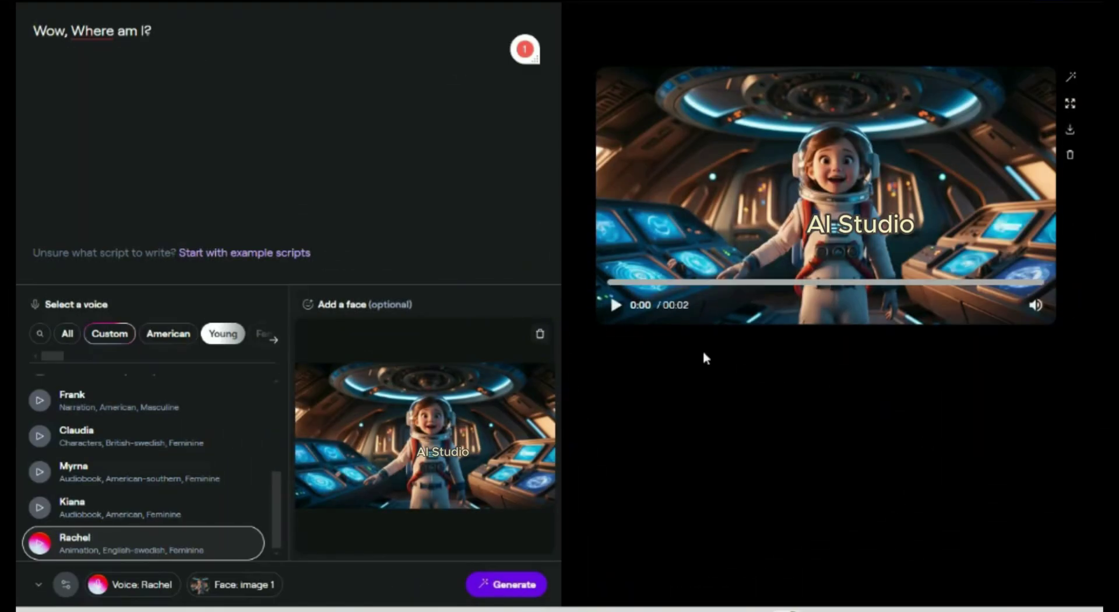
click(614, 305)
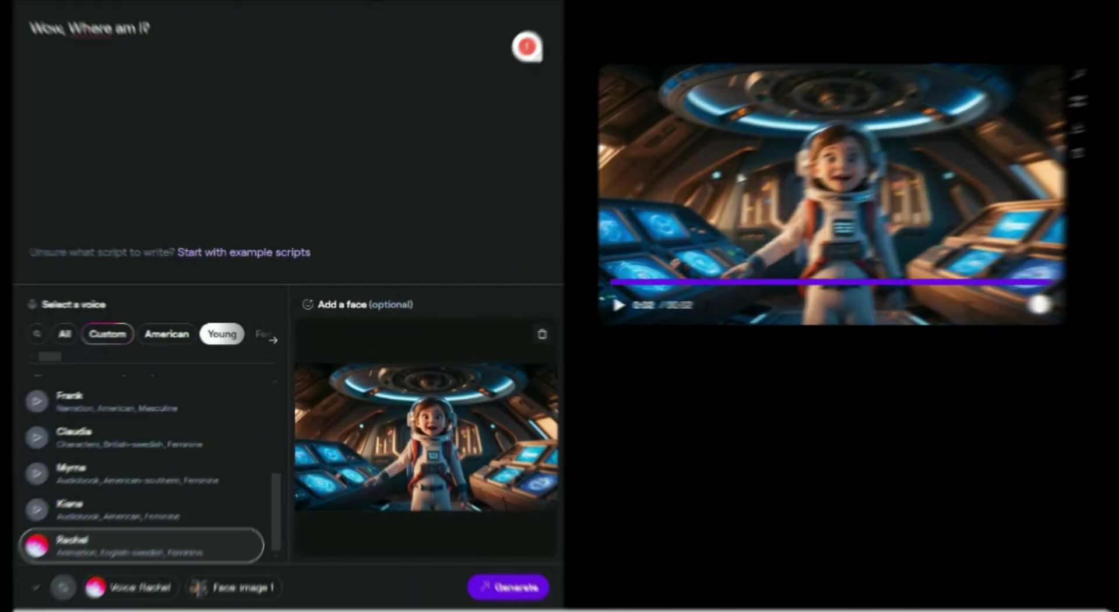